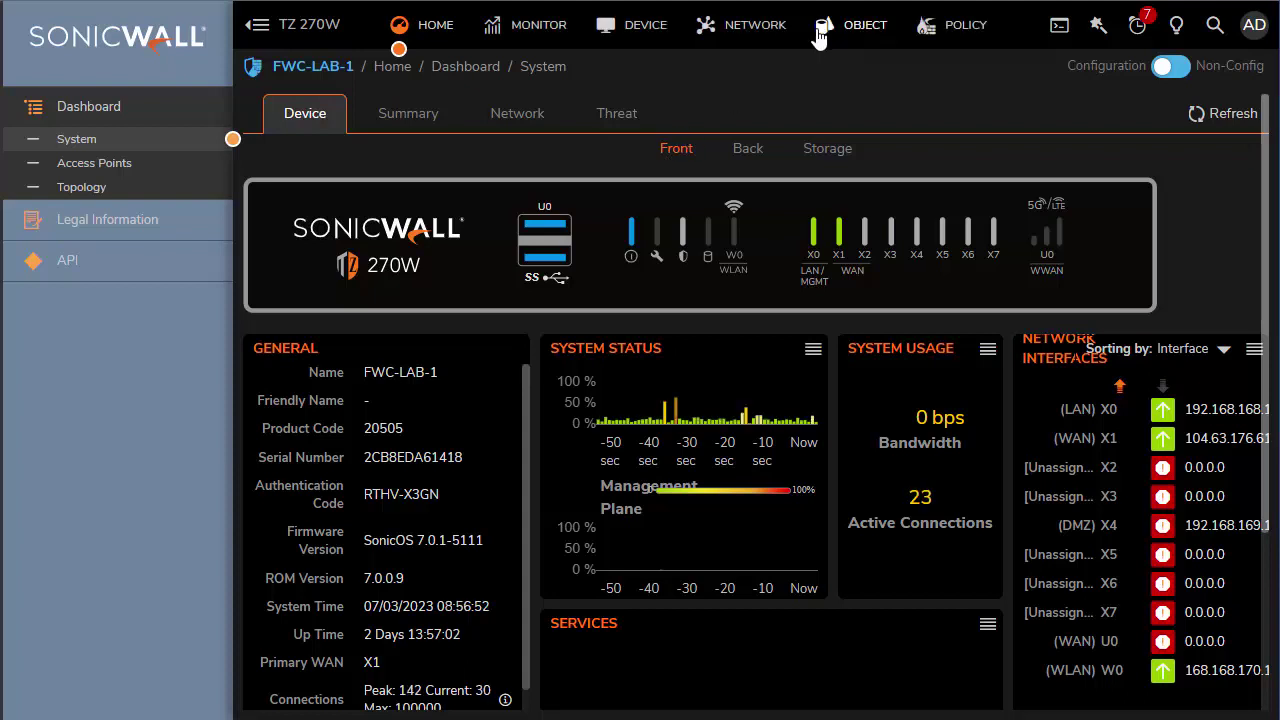
Go to the NETWORK Interfaces page listing X0 through U0 with their zones and IP assignments.
click(756, 30)
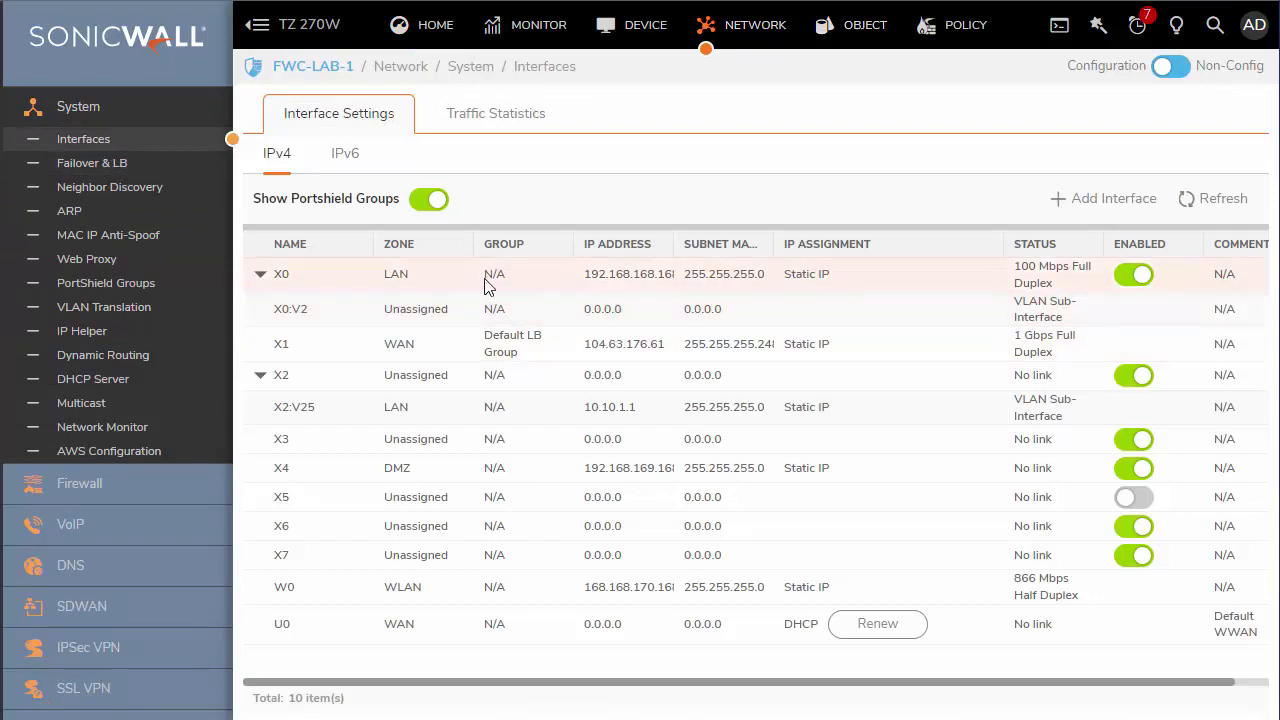
mouse_move(400, 276)
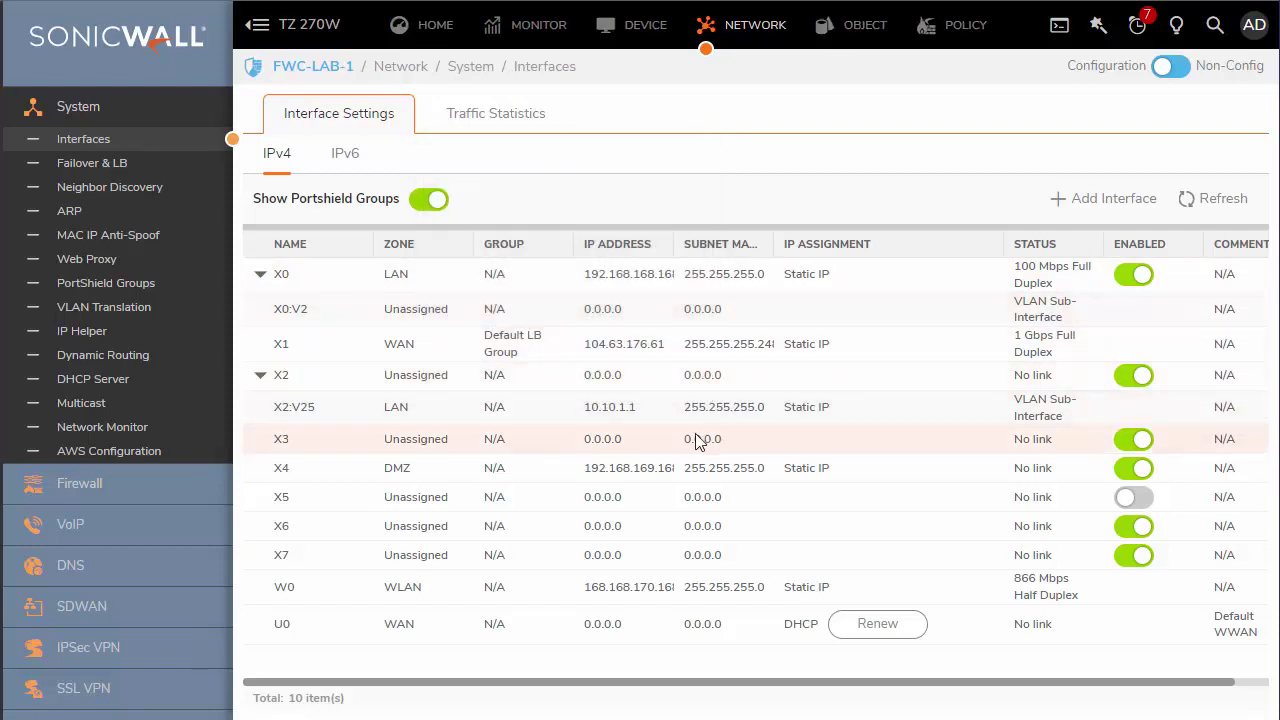
mouse_move(668, 450)
Set X3 to the DMZ zone in Layer 2 Bridged Mode, bridged to X0.
click(699, 442)
click(818, 432)
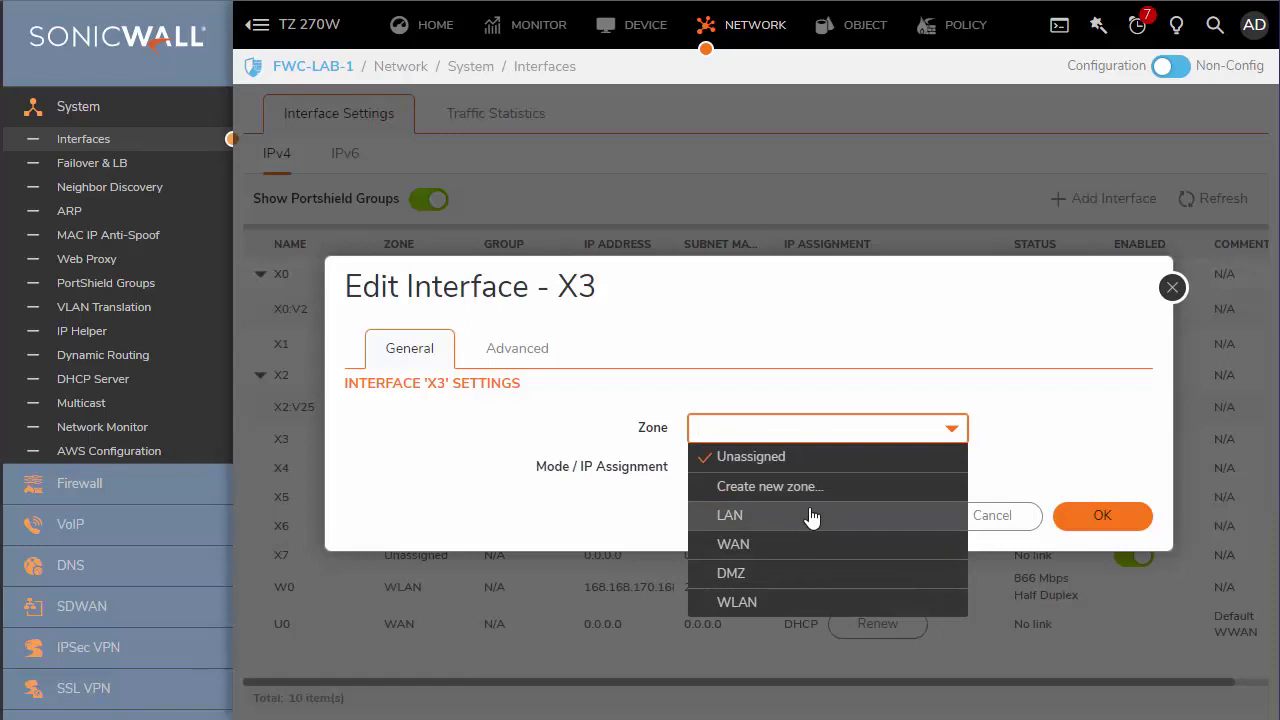
click(752, 580)
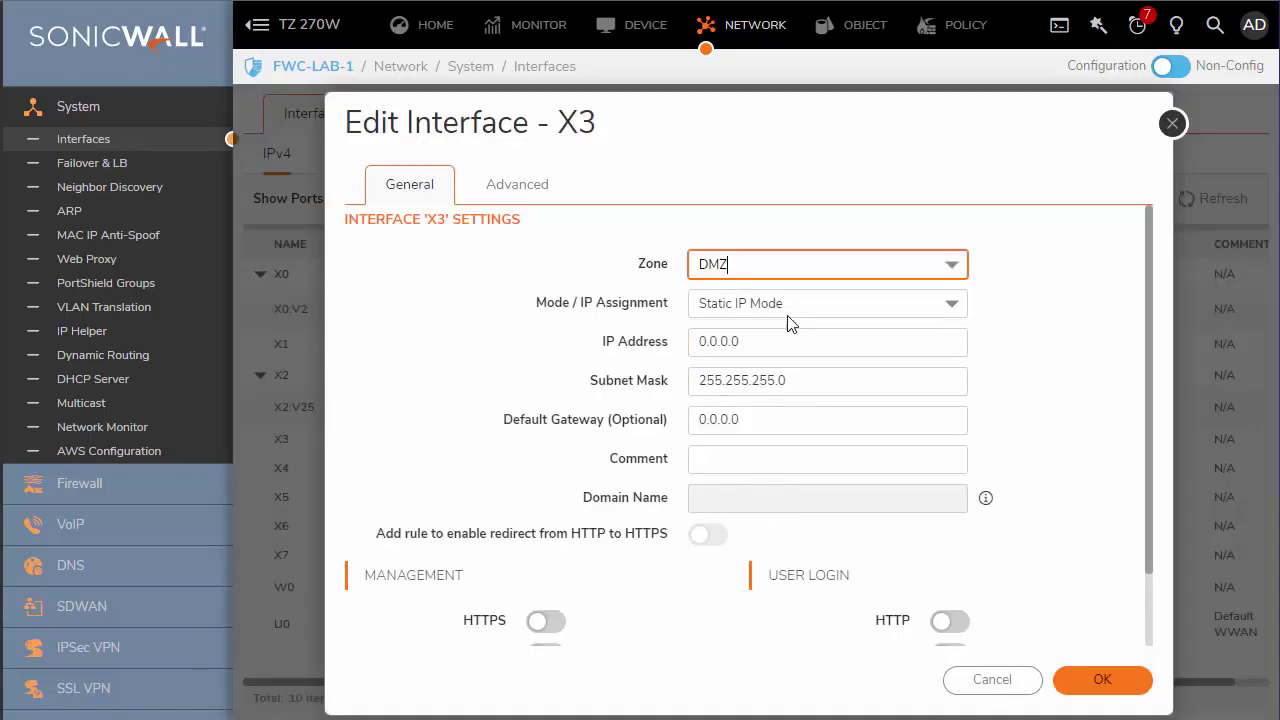
click(808, 305)
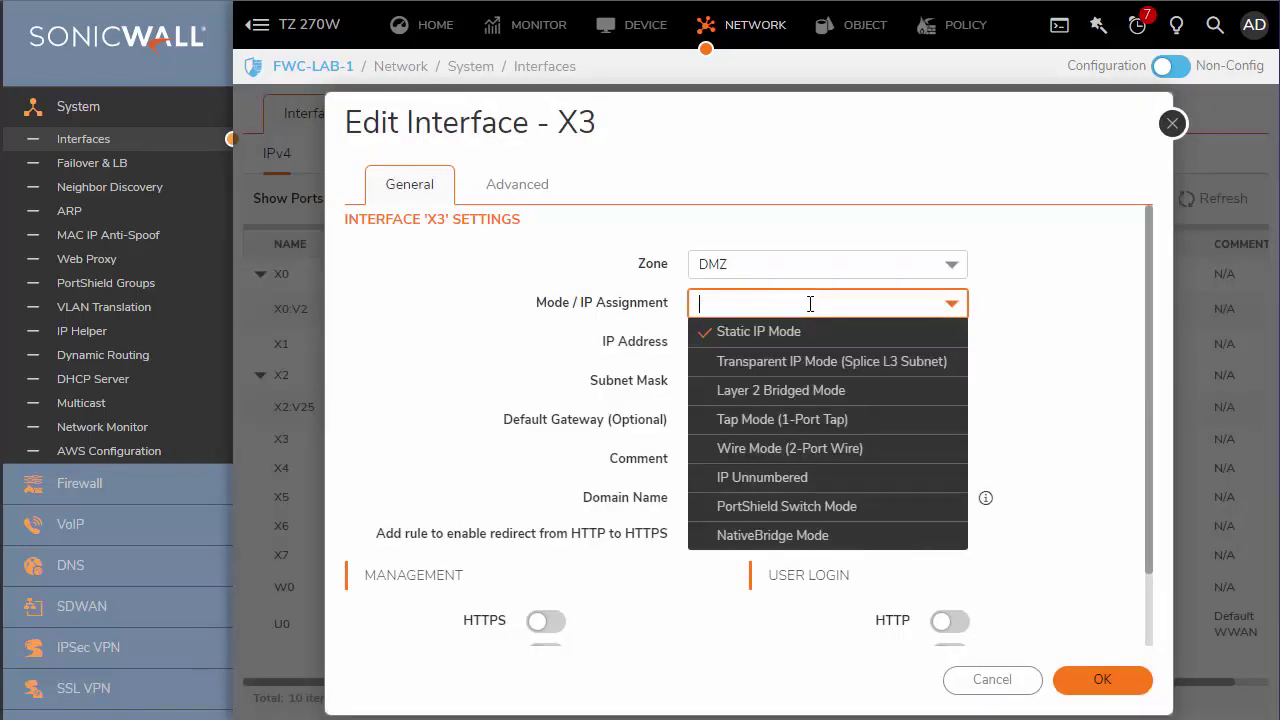
click(815, 392)
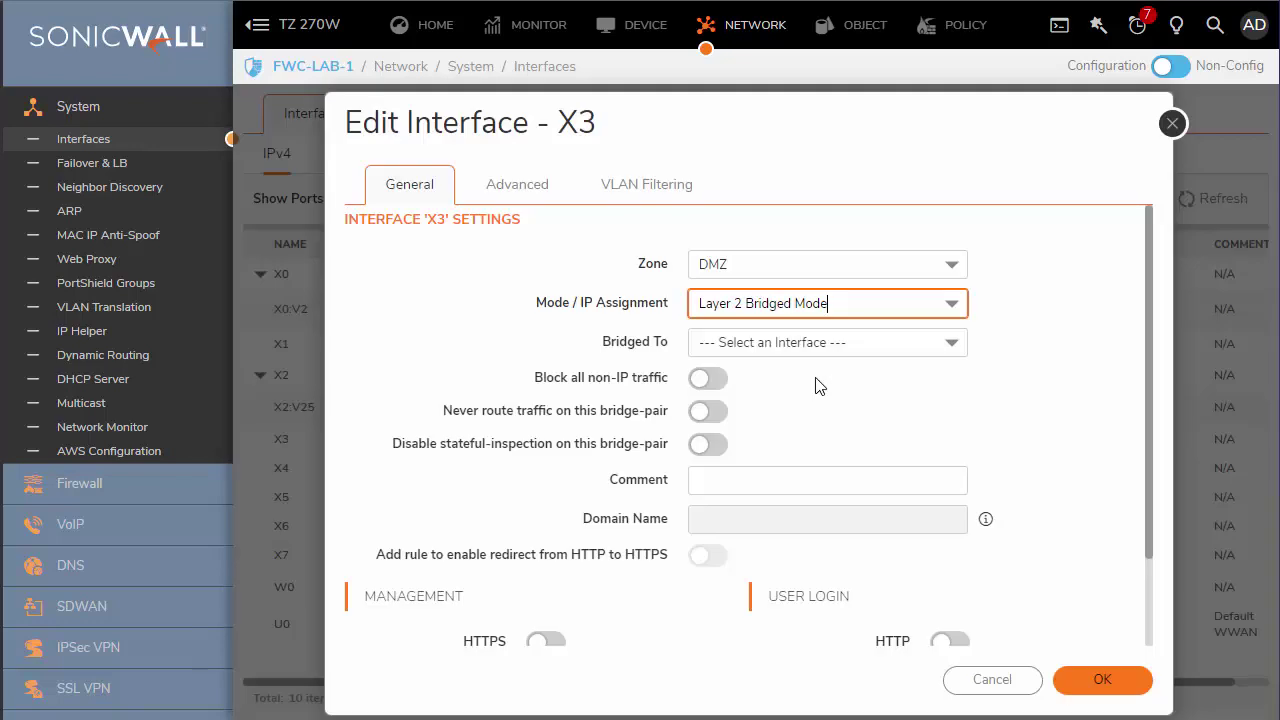
click(816, 345)
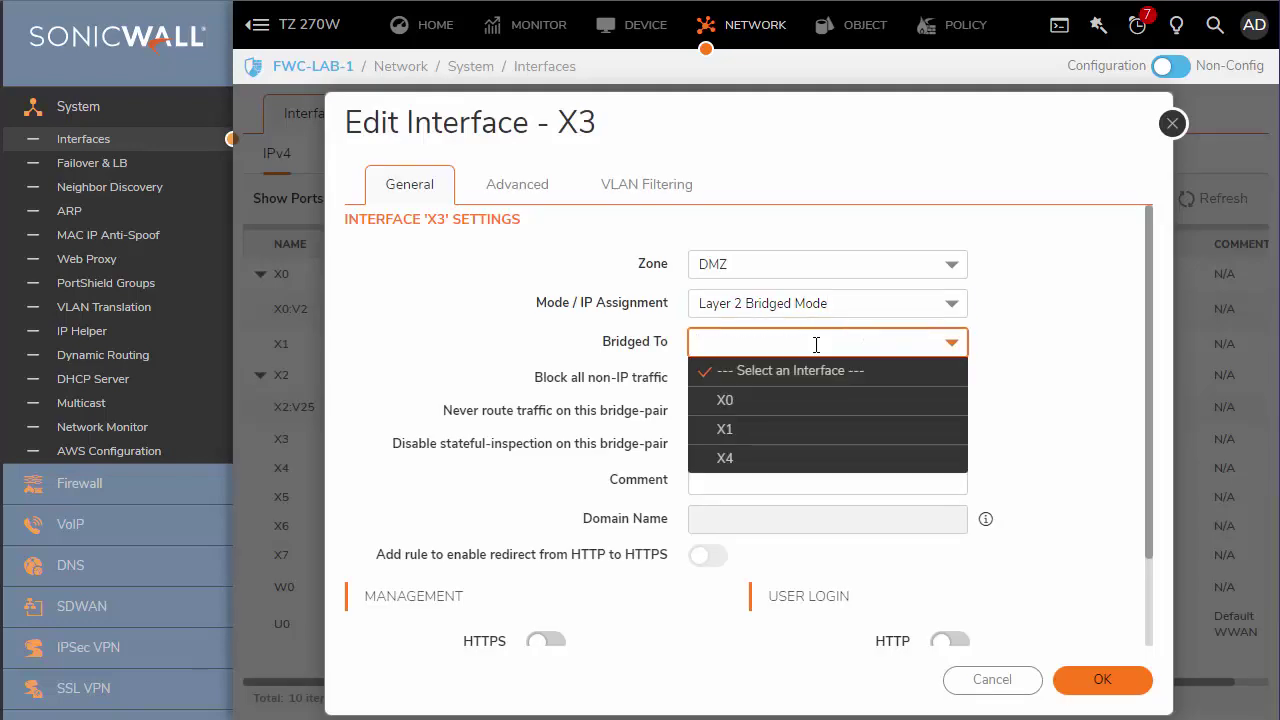
click(726, 401)
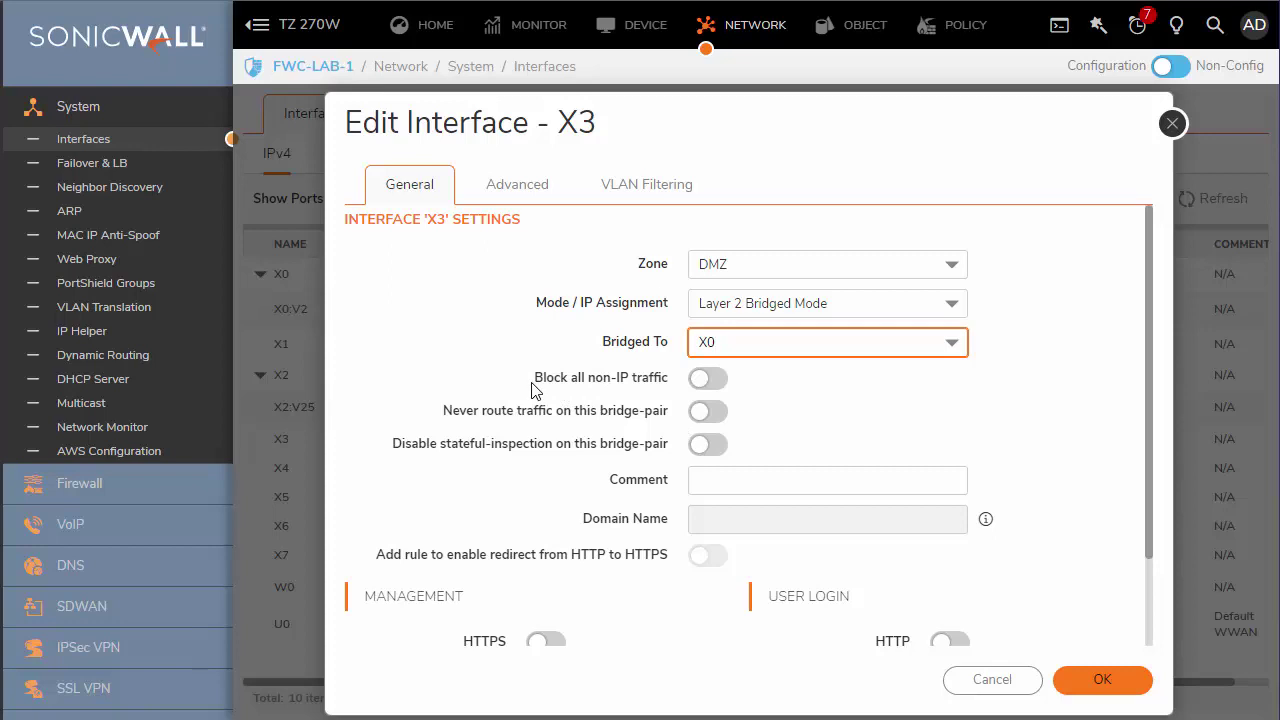
Check the L2 bridge VLAN filter settings, save X3, and accept the web-management warning.
click(634, 186)
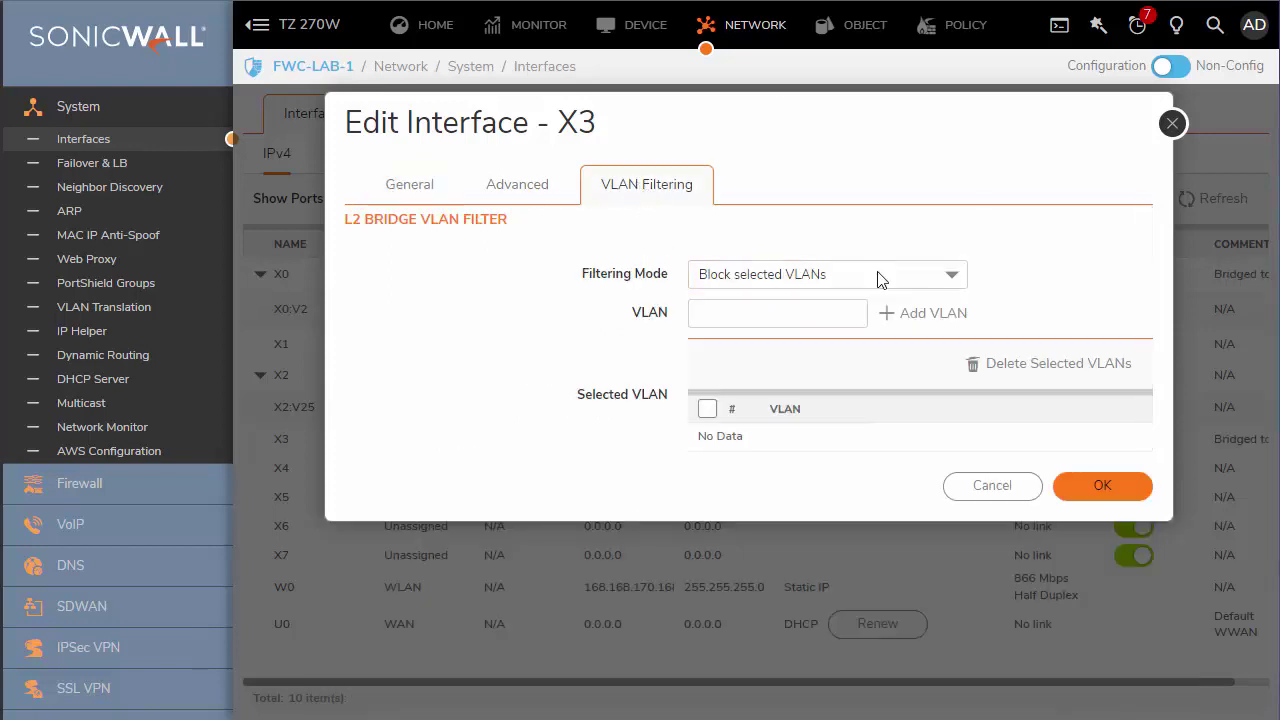
click(1100, 486)
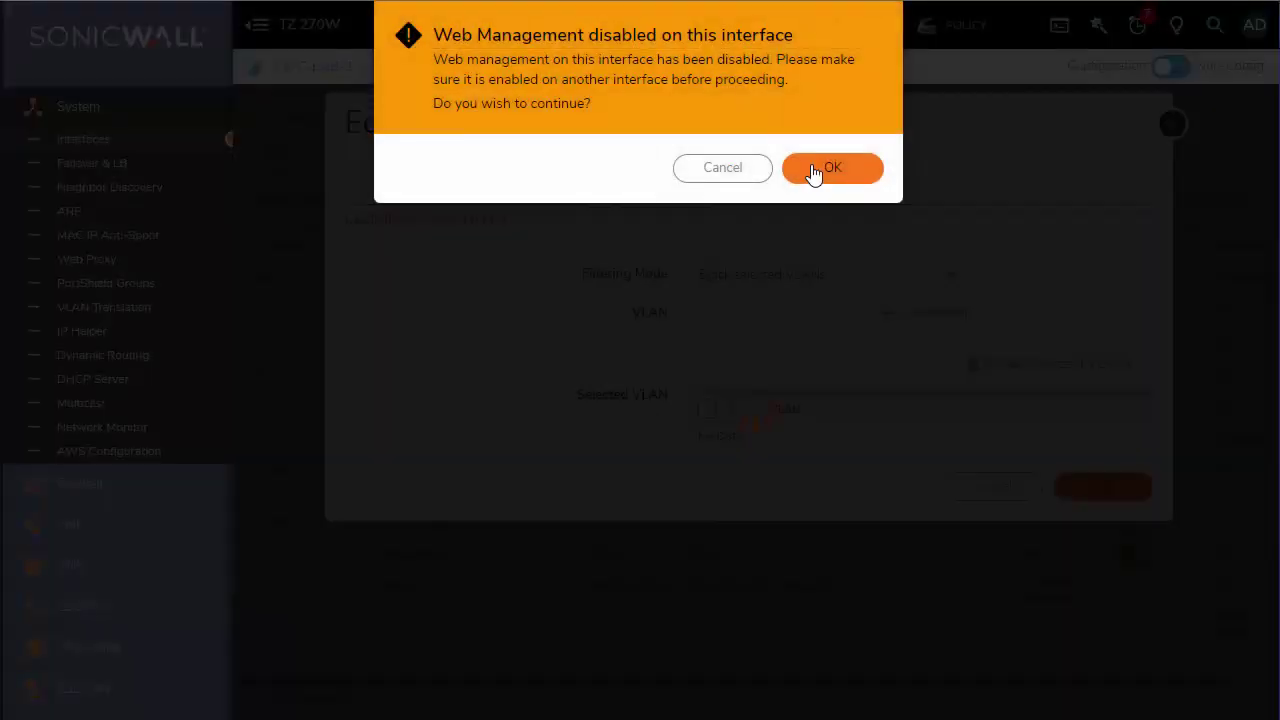
click(815, 170)
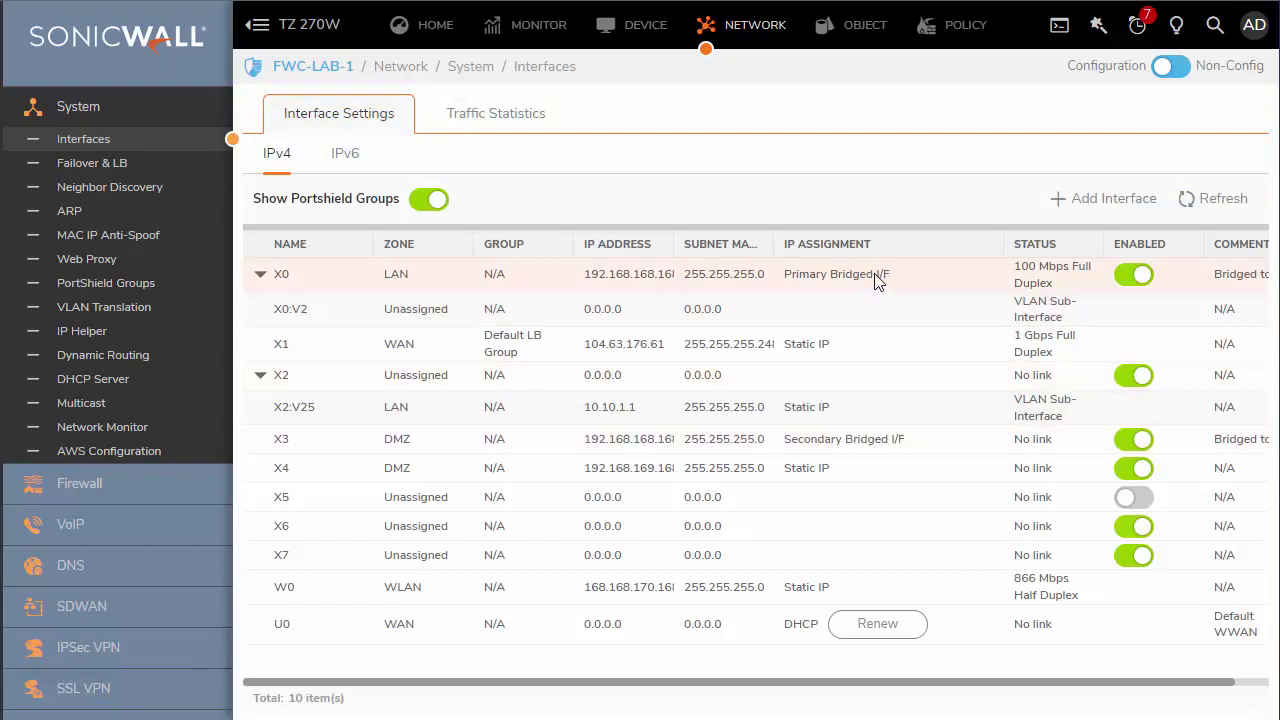
Check that X3 shows Unassigned at 0.0.0.0 and X0 is back to Static IP.
mouse_move(845, 282)
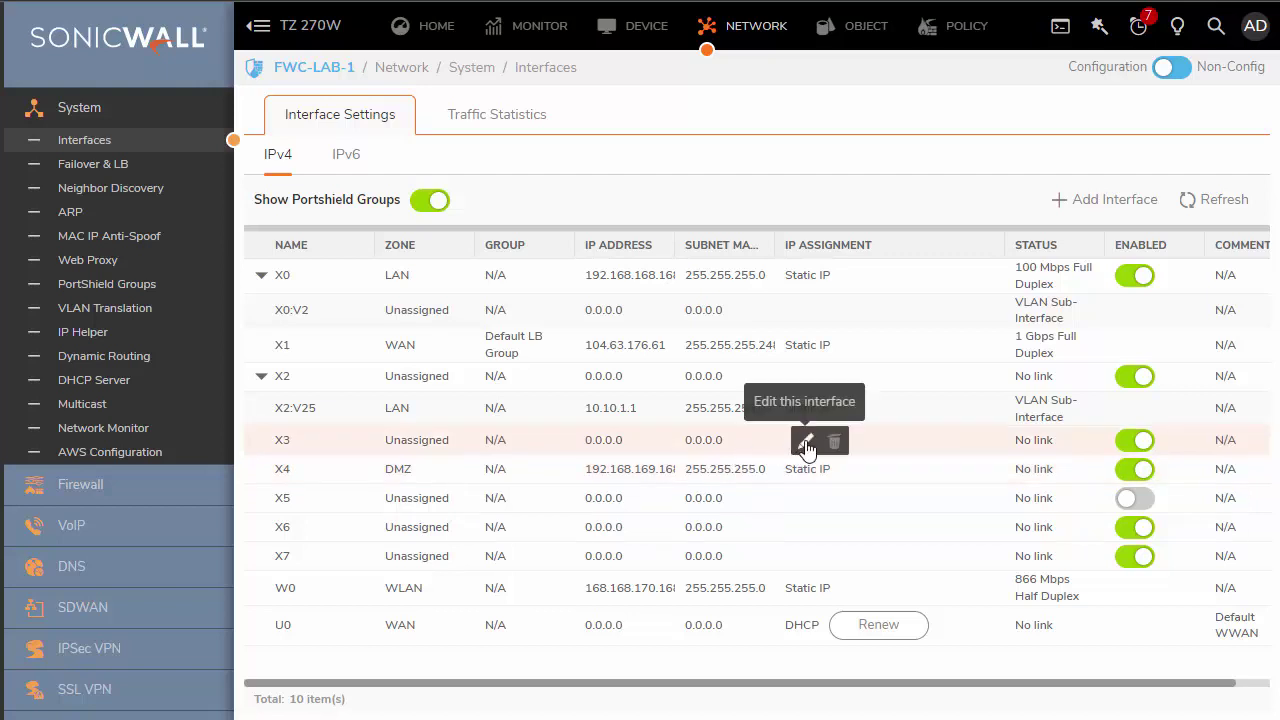
Put X3 in the LAN zone with PortShield Switch Mode to X0 and save.
click(806, 443)
click(806, 434)
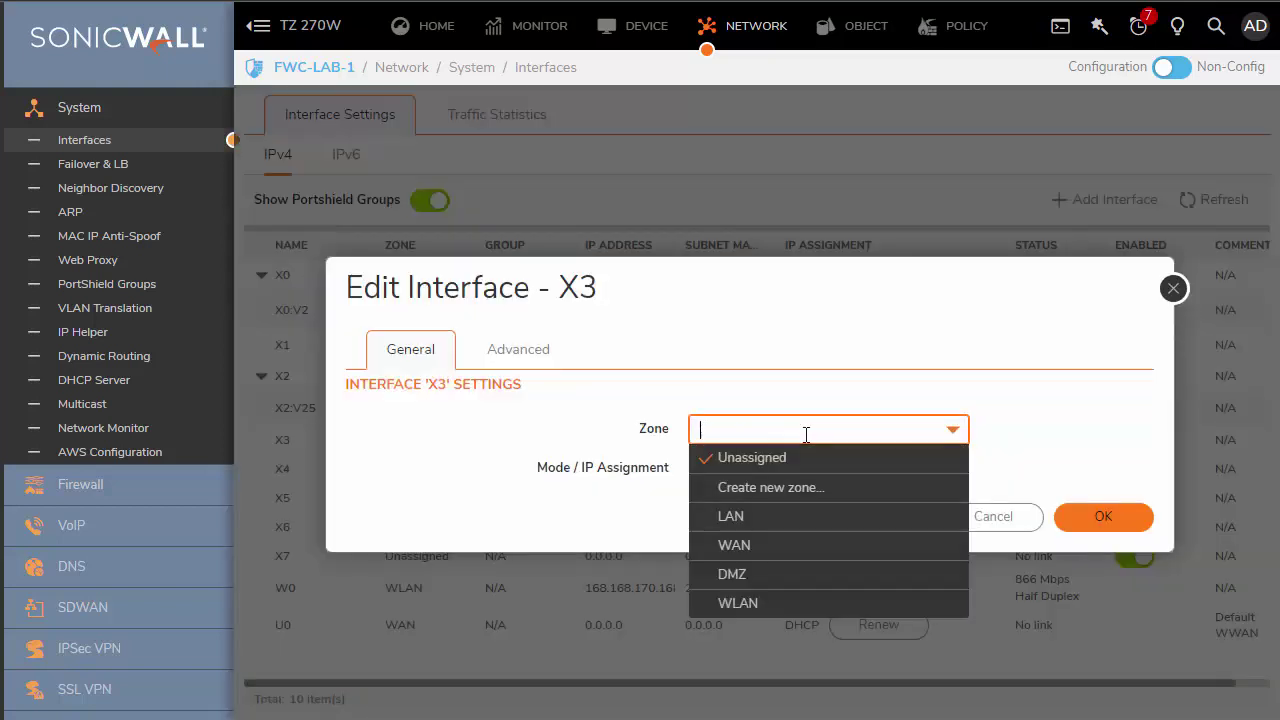
click(797, 518)
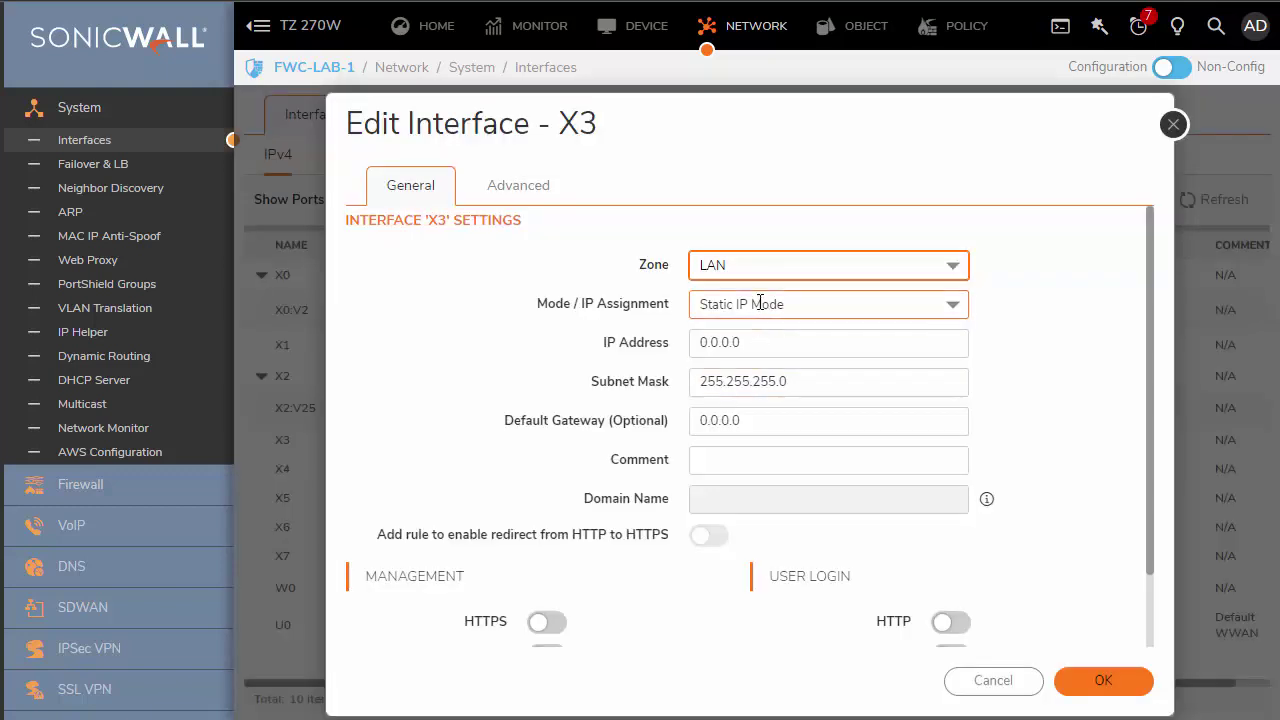
click(763, 305)
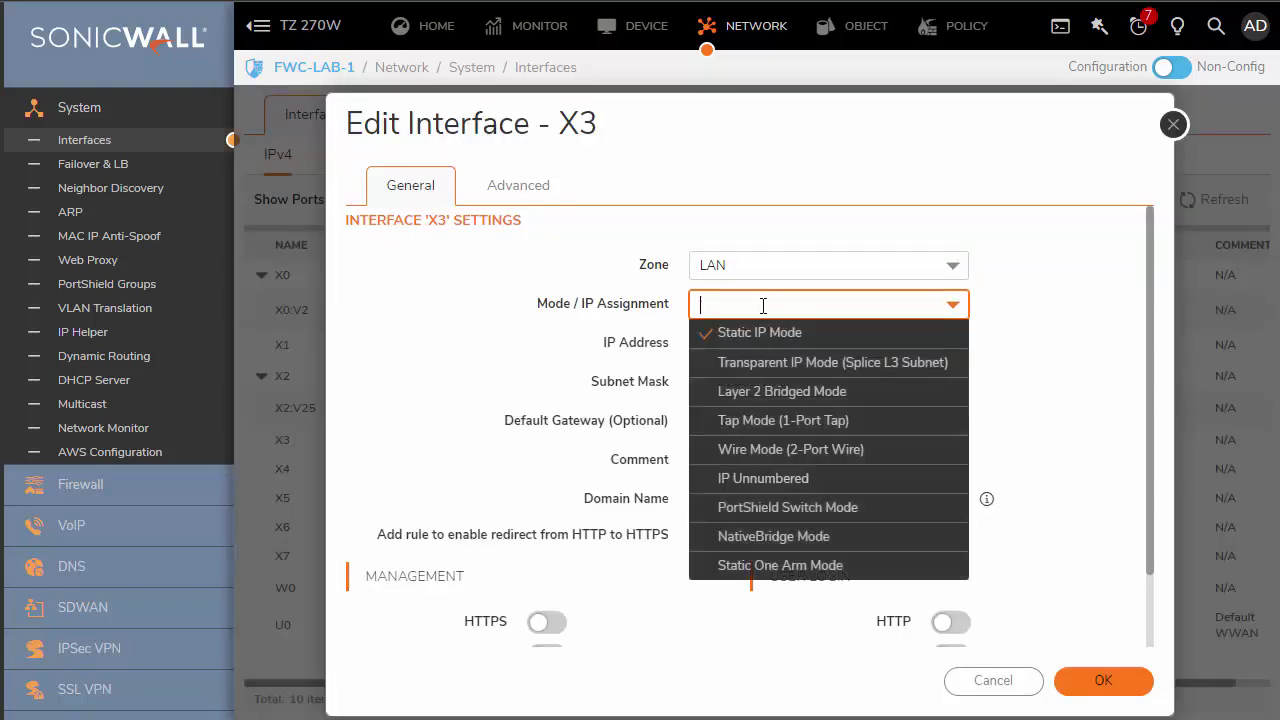
click(795, 507)
click(775, 462)
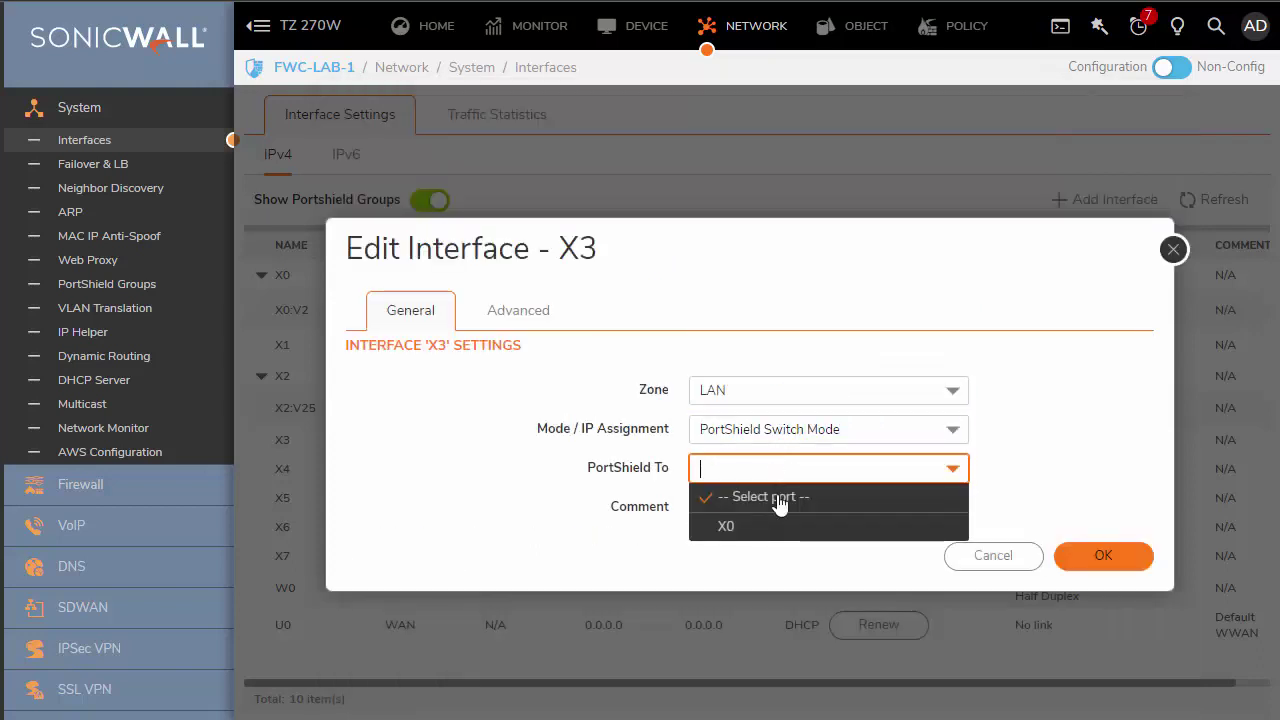
click(714, 526)
click(1114, 557)
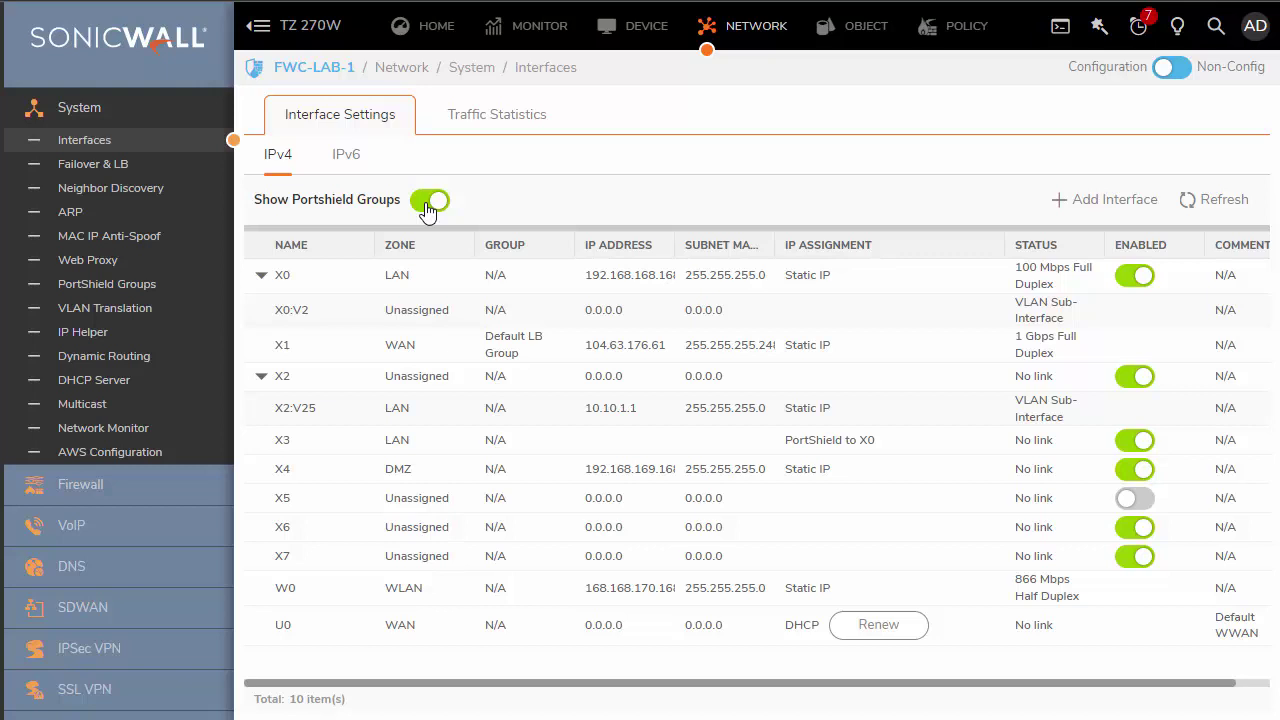
Turn Show Portshield Groups off and back on to refresh the interface list.
click(428, 208)
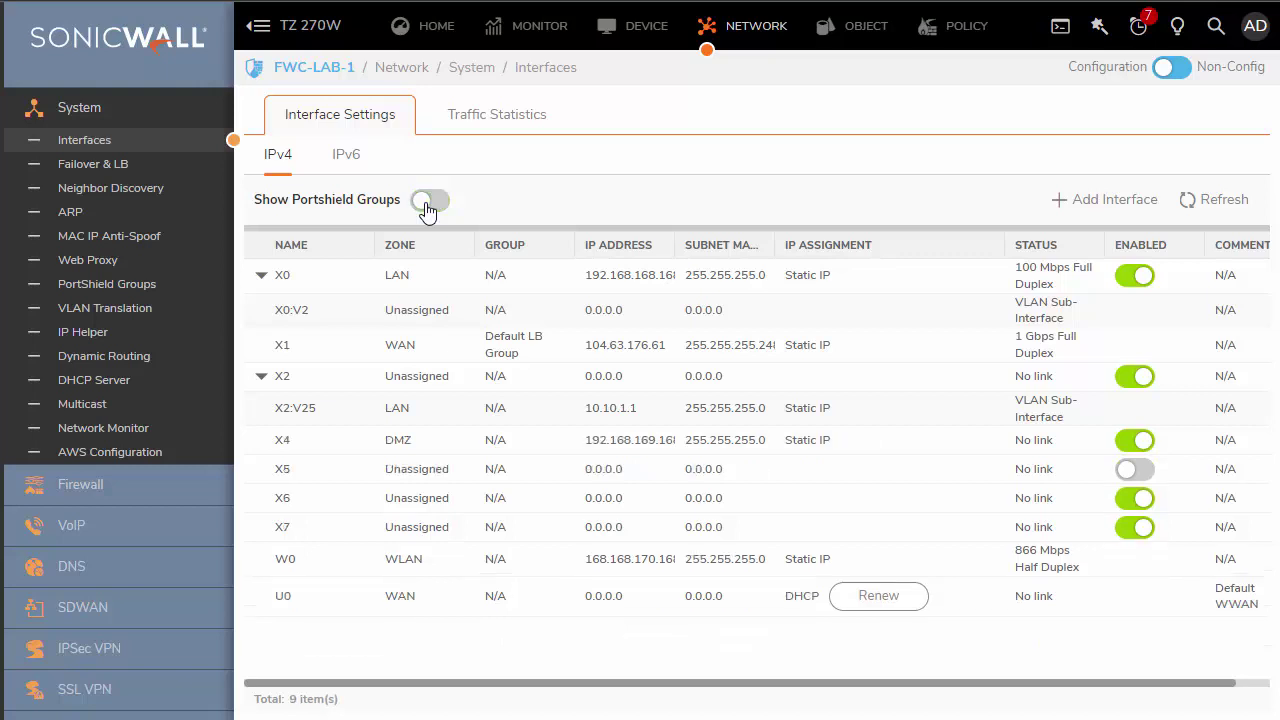
click(438, 203)
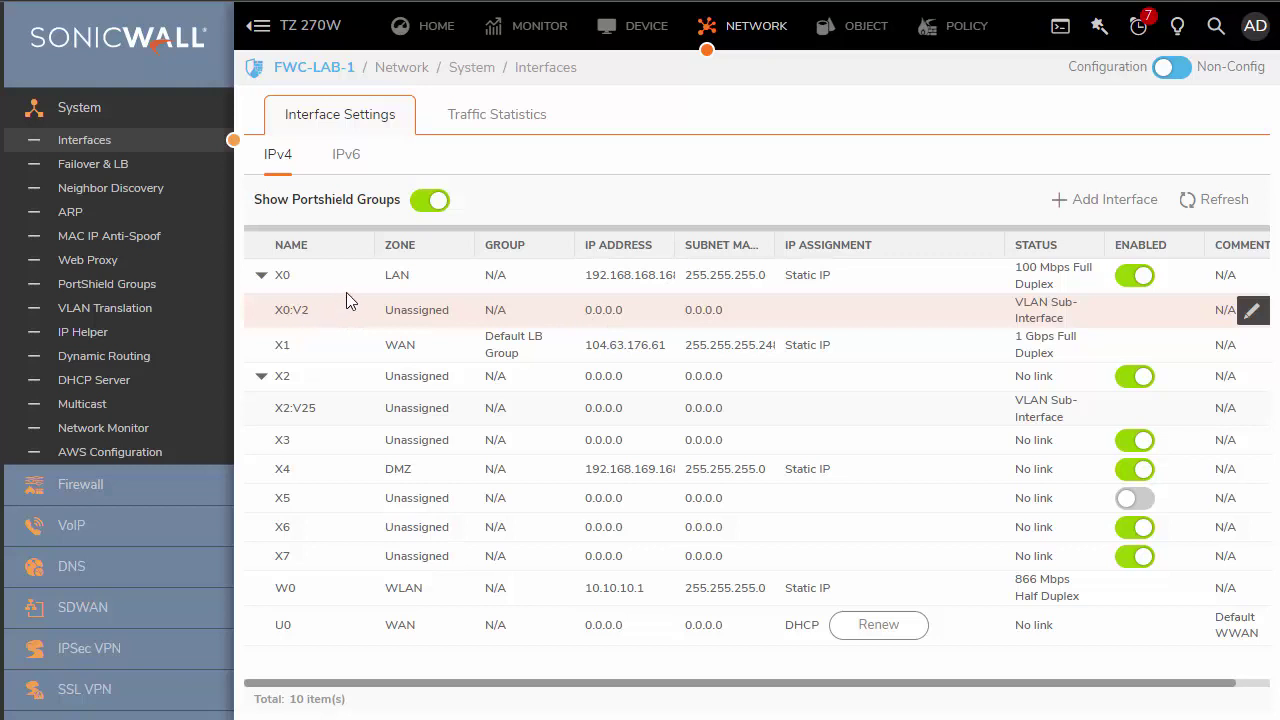
Set X0:V2 to zone WLAN and NativeBridge Mode bridged to W0, accepting the warning, then save.
click(1252, 311)
click(815, 390)
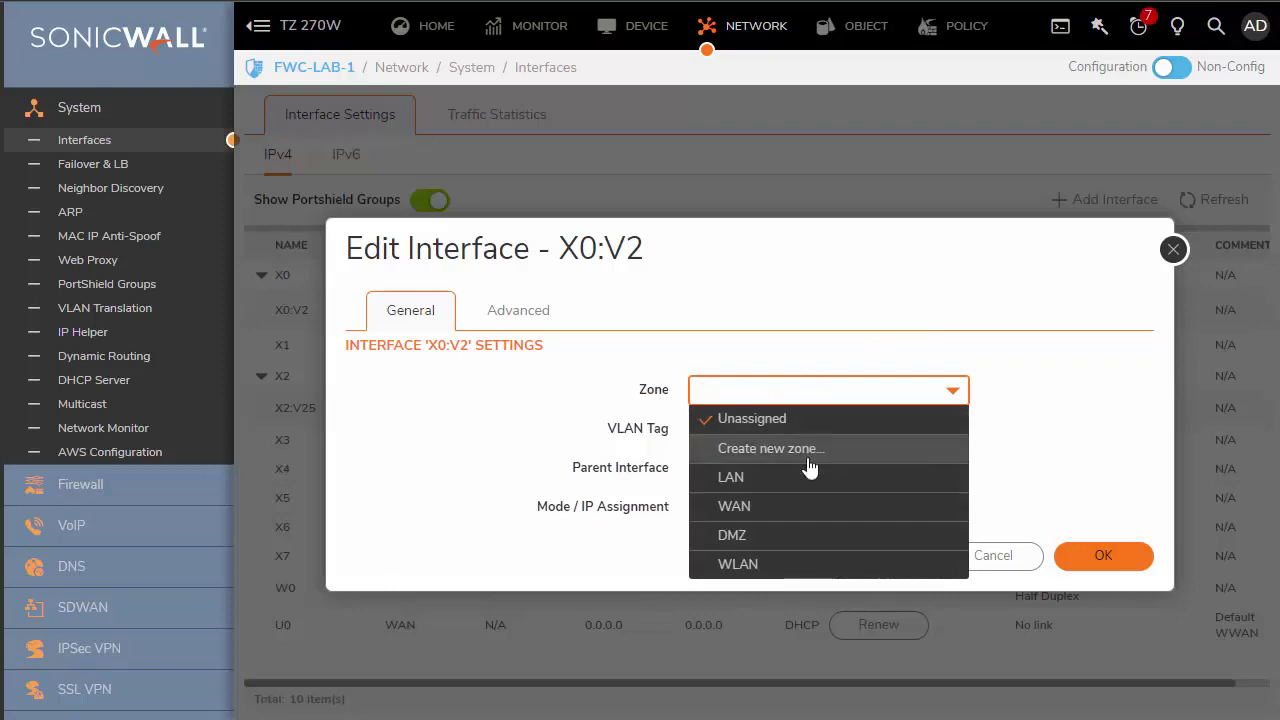
click(806, 566)
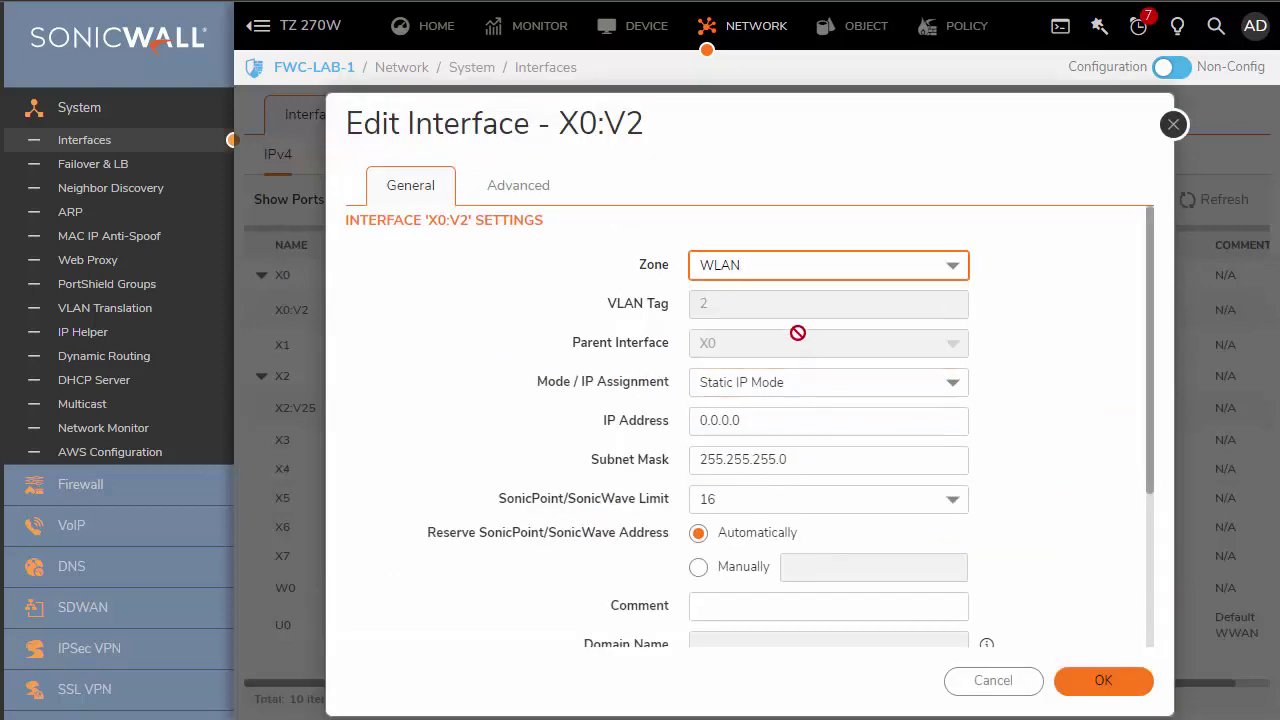
click(788, 390)
click(792, 470)
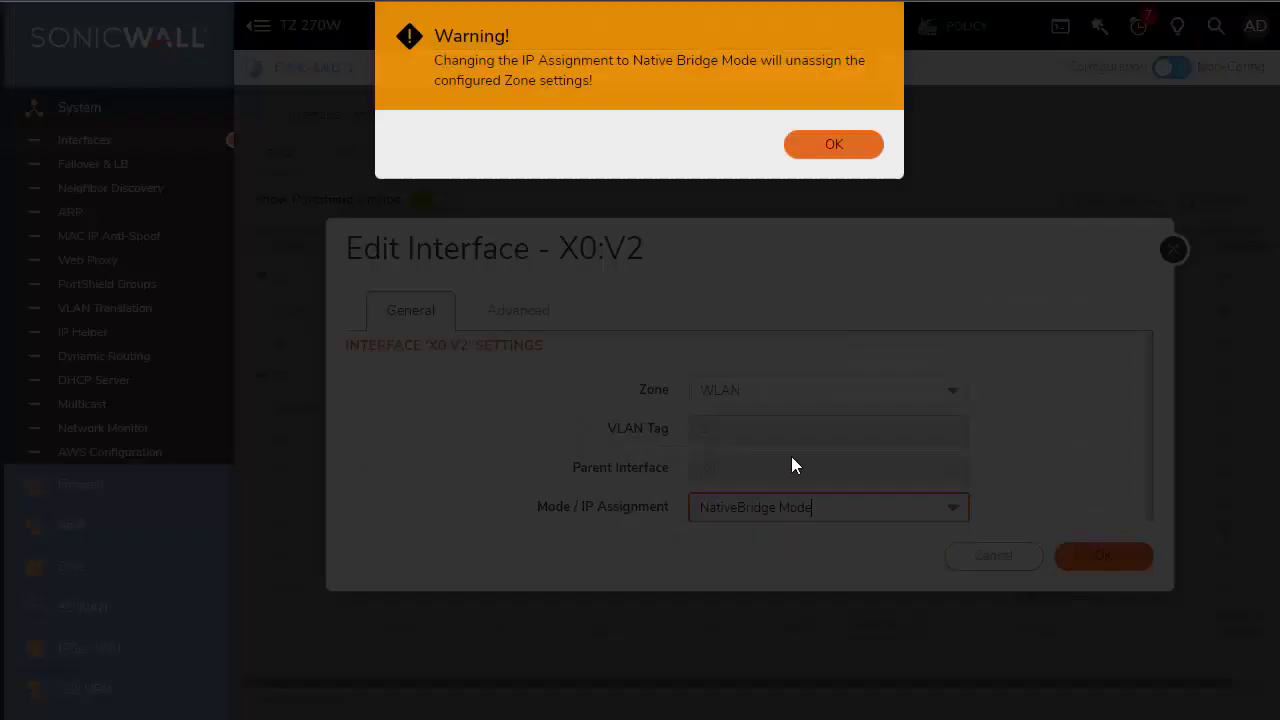
click(820, 143)
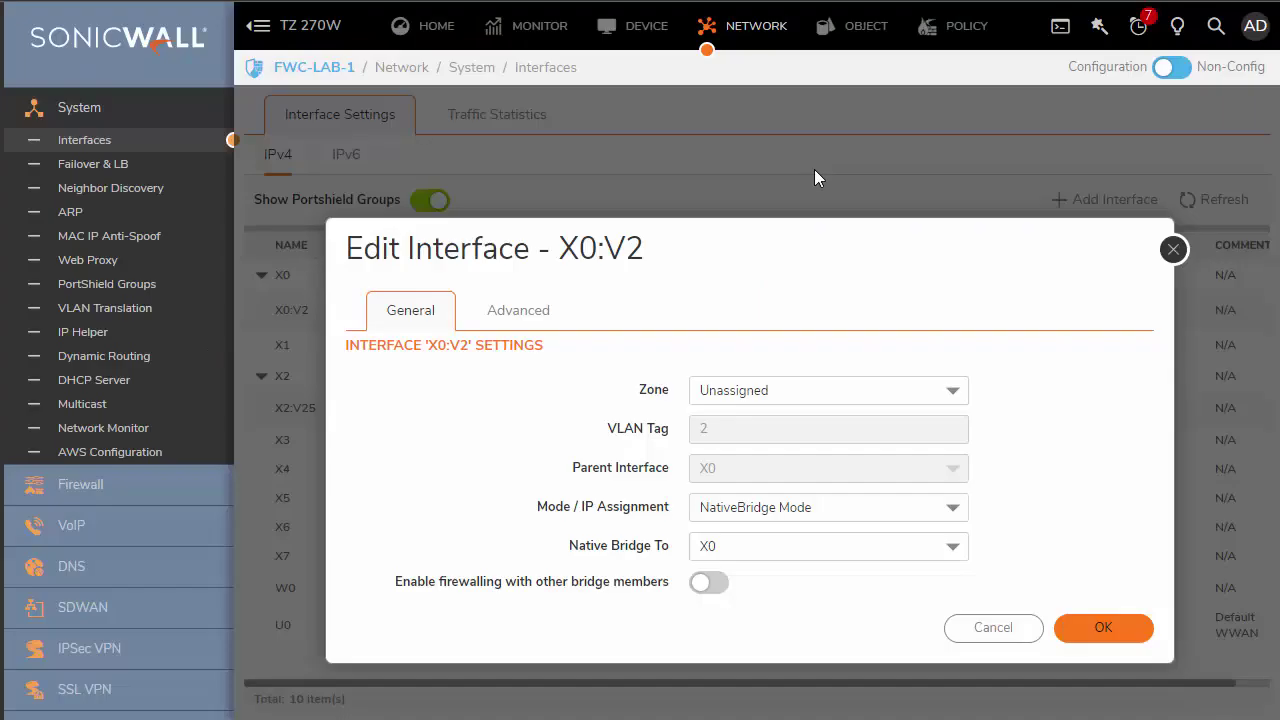
click(777, 546)
click(756, 664)
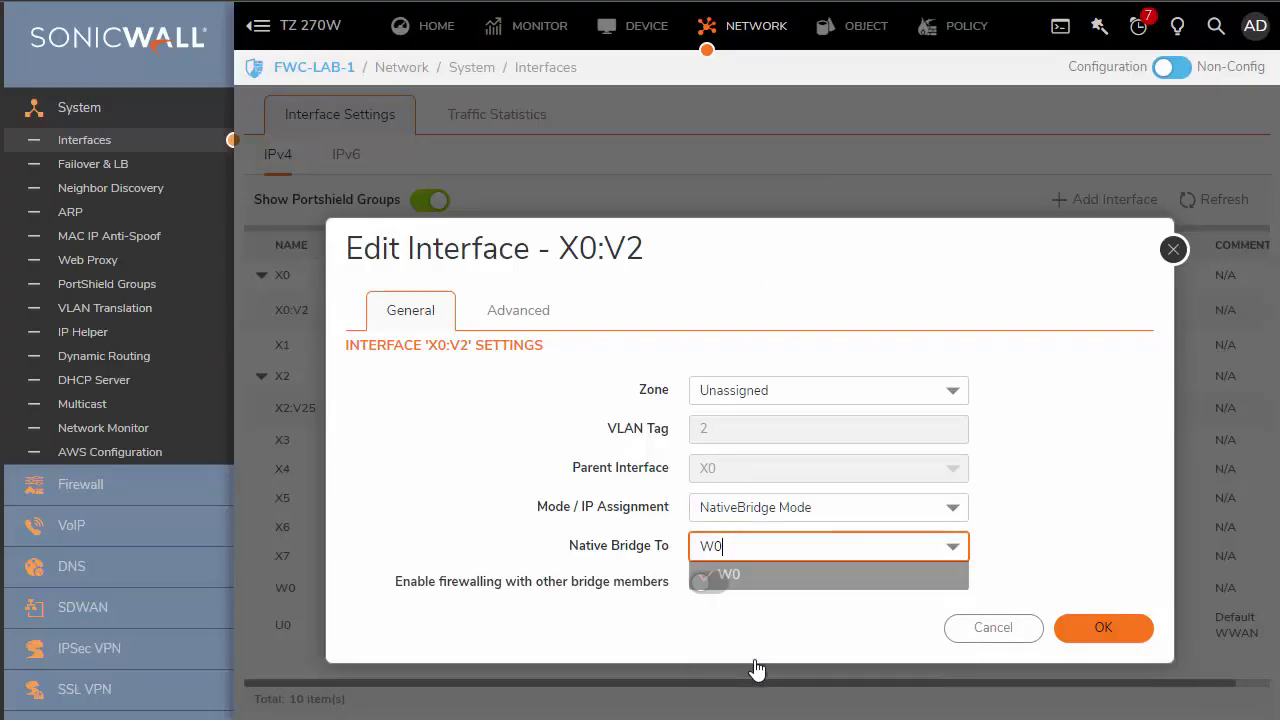
click(1088, 627)
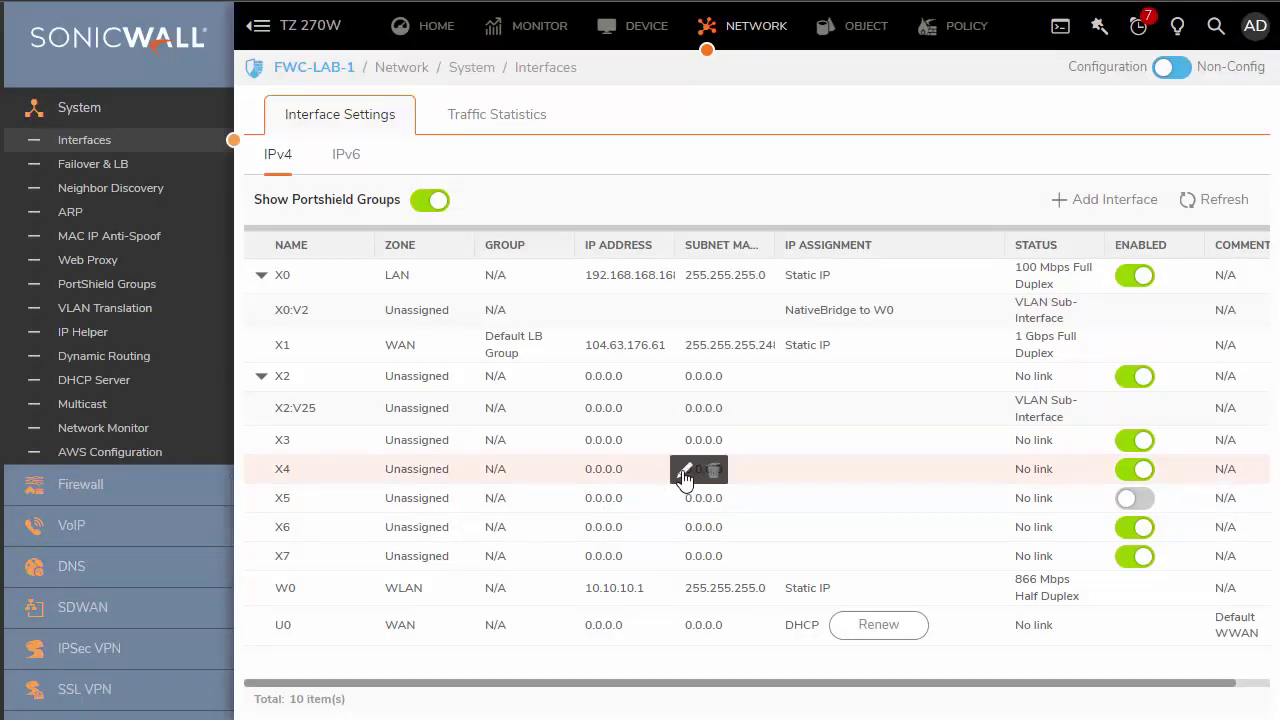
Set X4 to the DMZ zone with Transparent IP Mode (Splice L3 Subnet), then open the Transparent Range list.
click(684, 472)
click(771, 429)
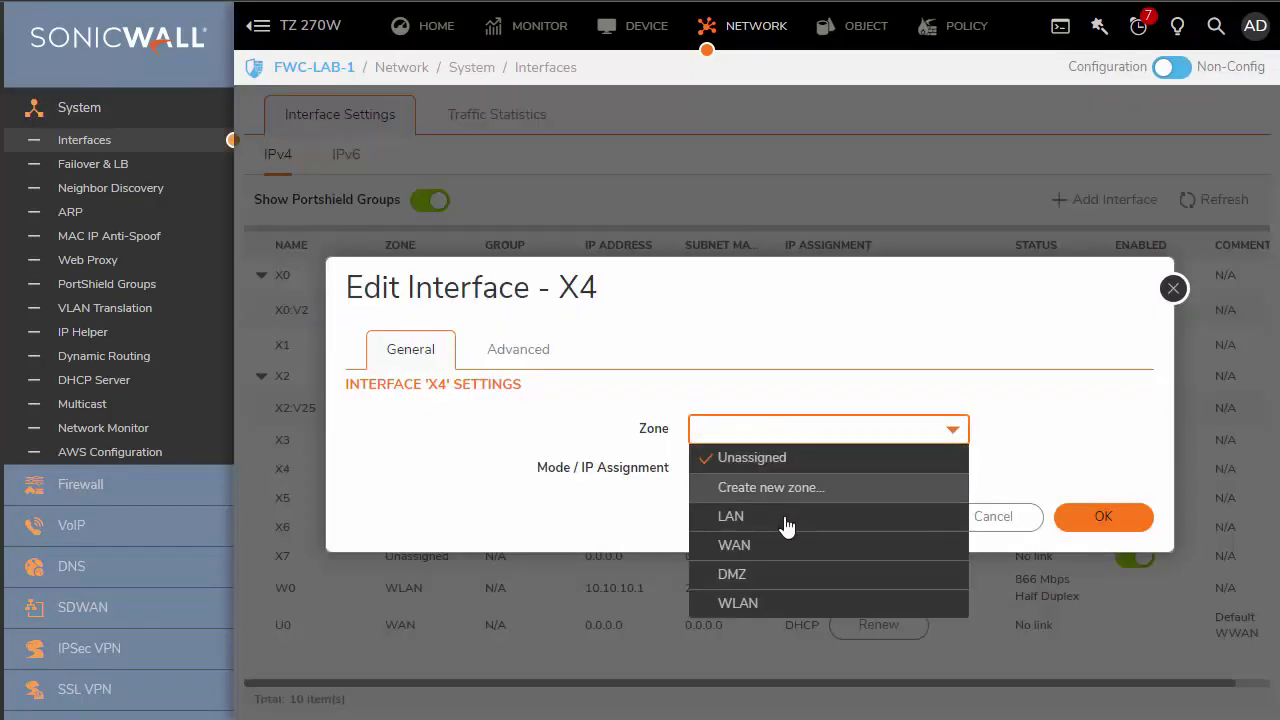
click(785, 576)
click(787, 308)
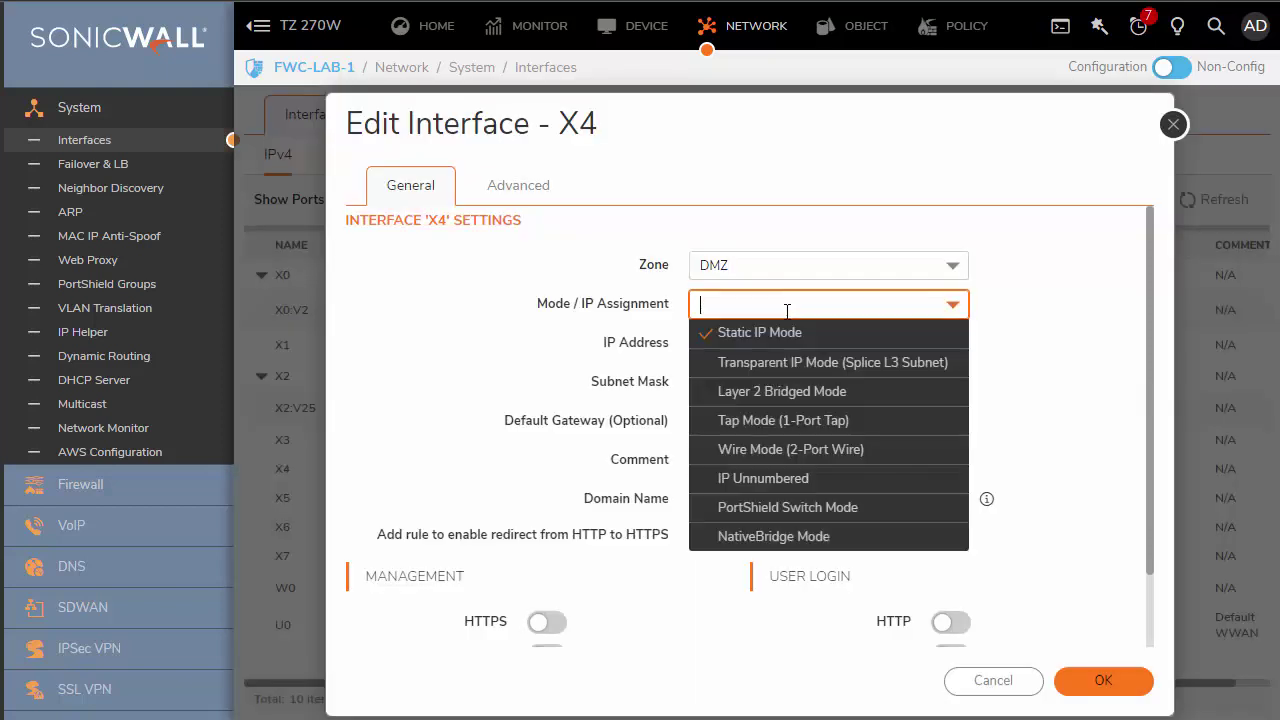
click(790, 365)
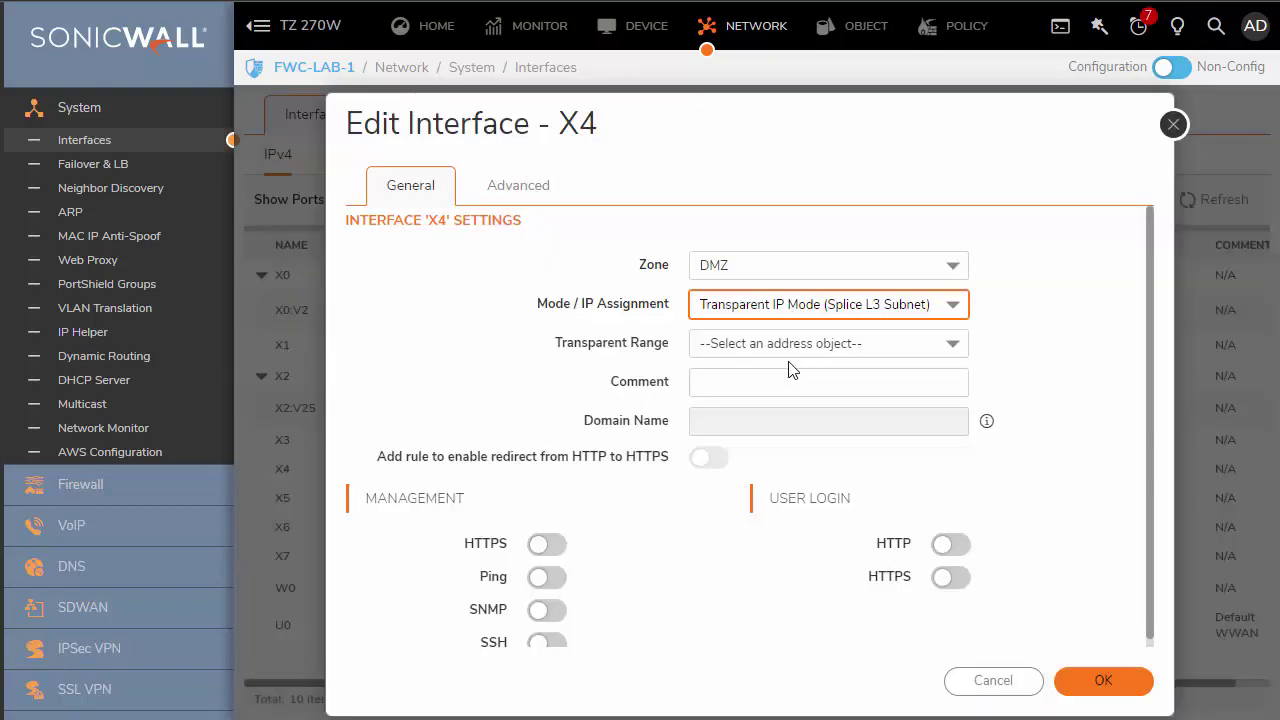
click(790, 343)
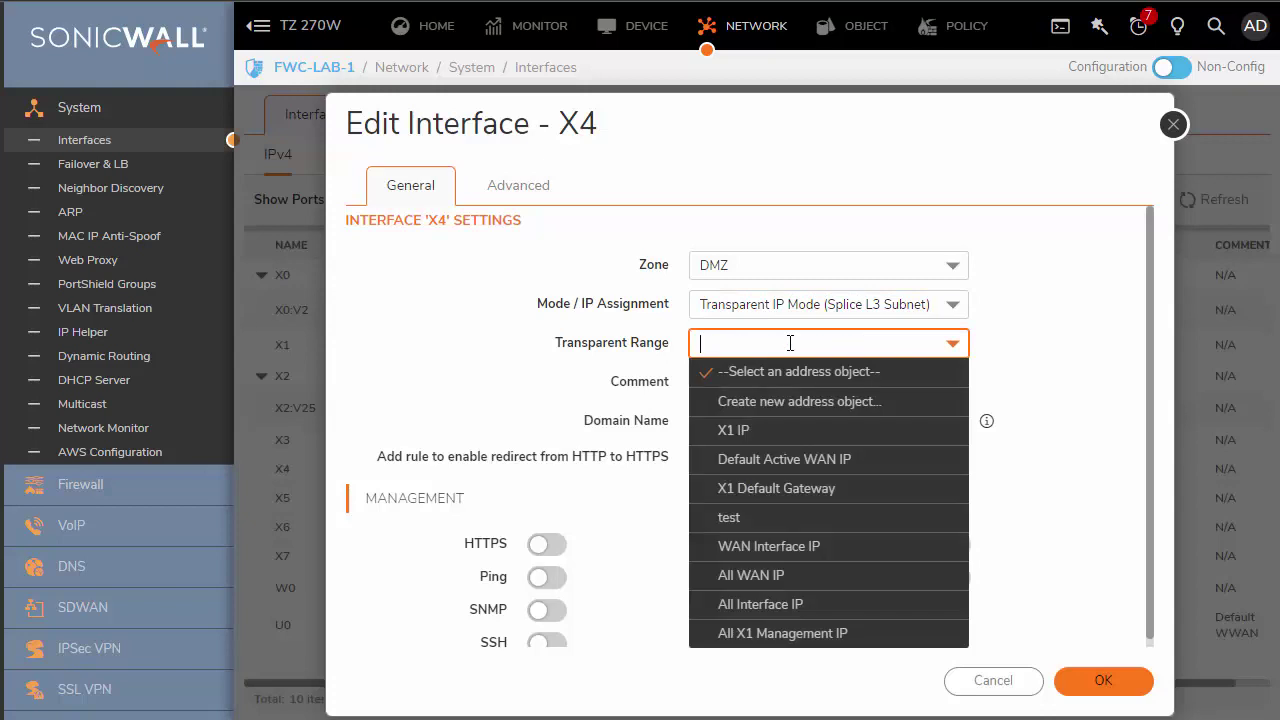
Create a new address object in the DMZ zone with type Range, ready for its starting IP.
click(789, 402)
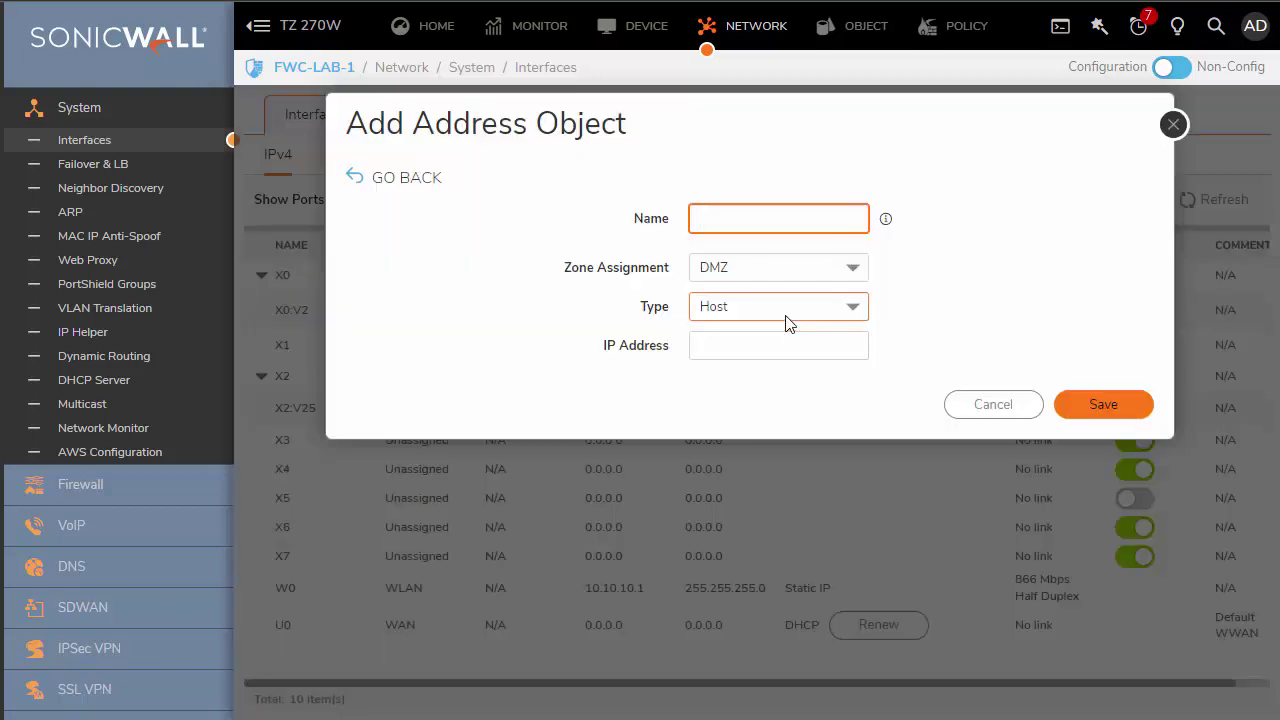
click(808, 269)
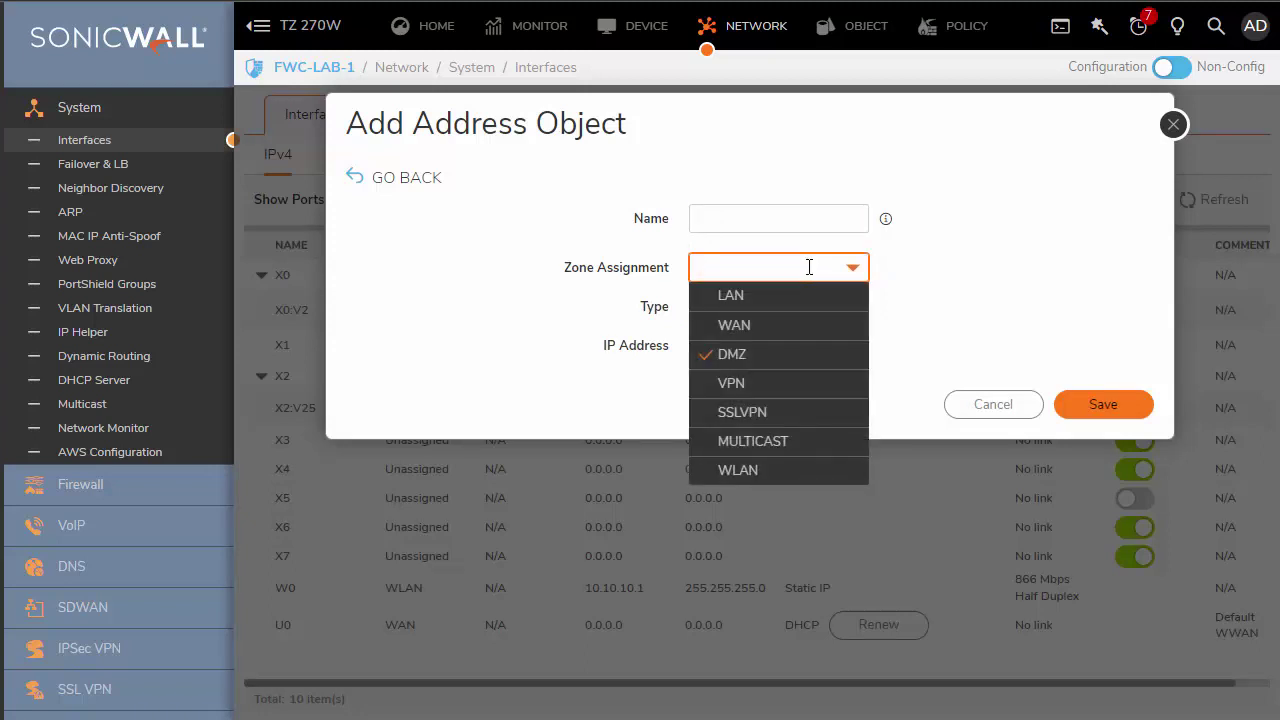
click(977, 314)
click(812, 303)
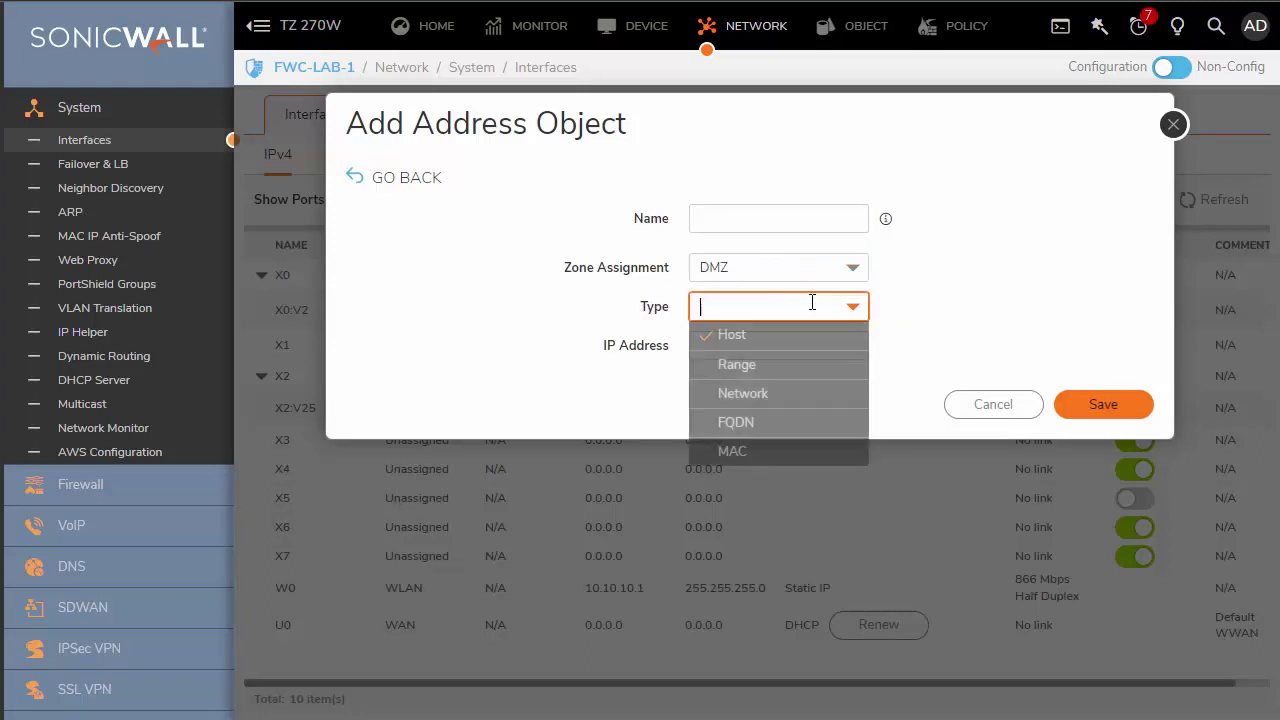
click(740, 368)
click(779, 342)
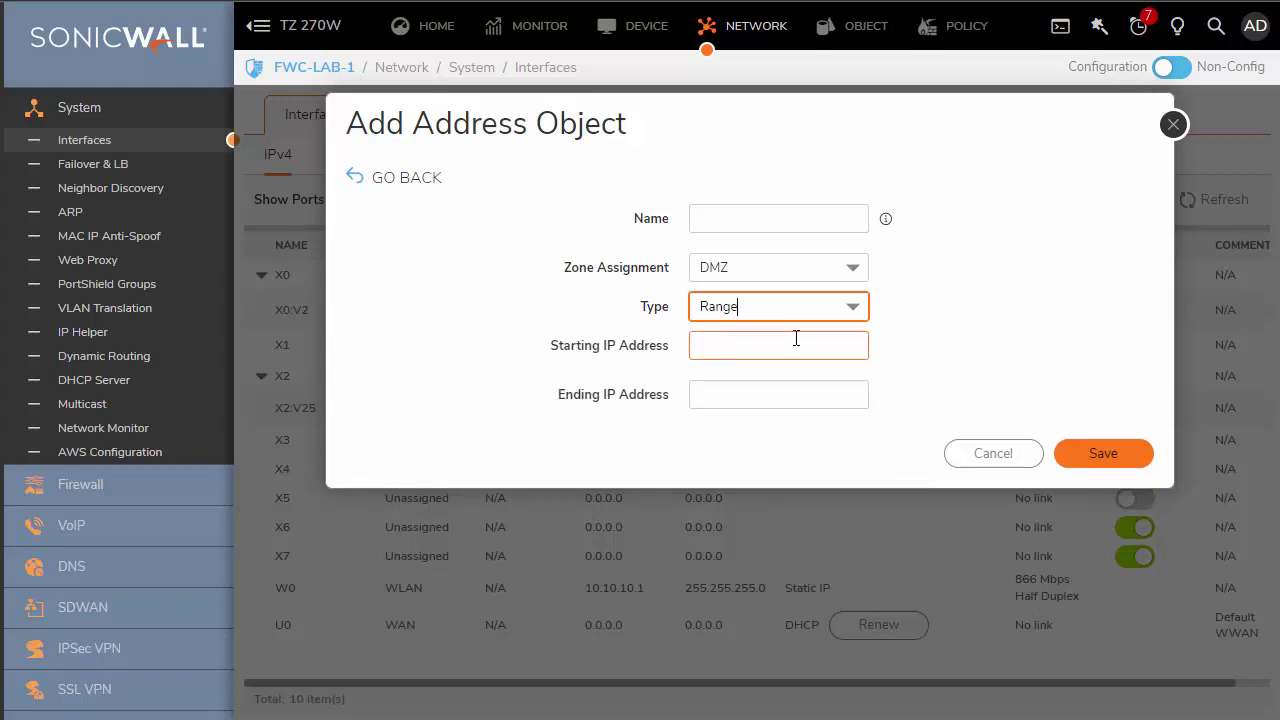